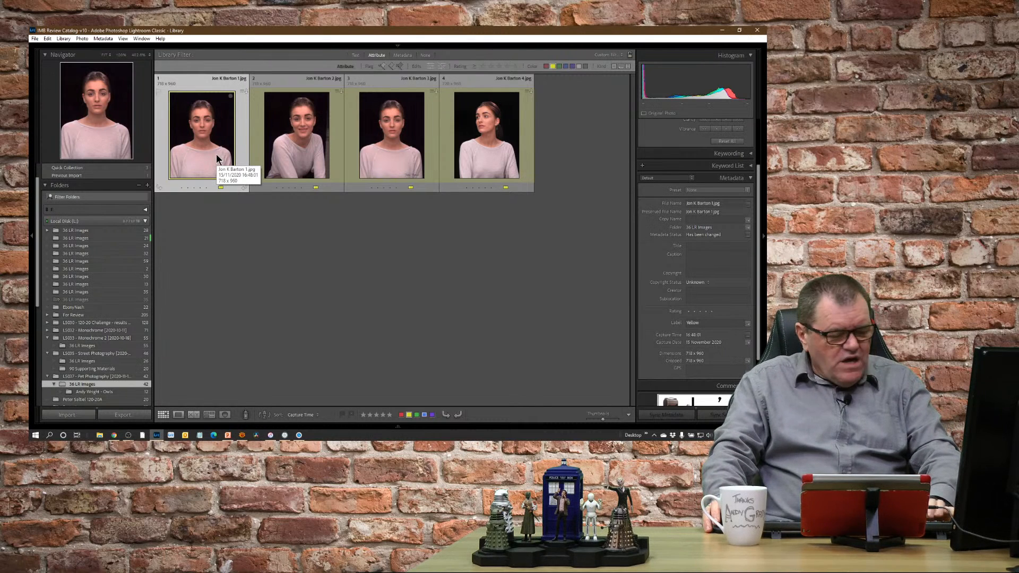
- Open the first portrait in the Develop module and raise its Vibrance to +1
key(d)
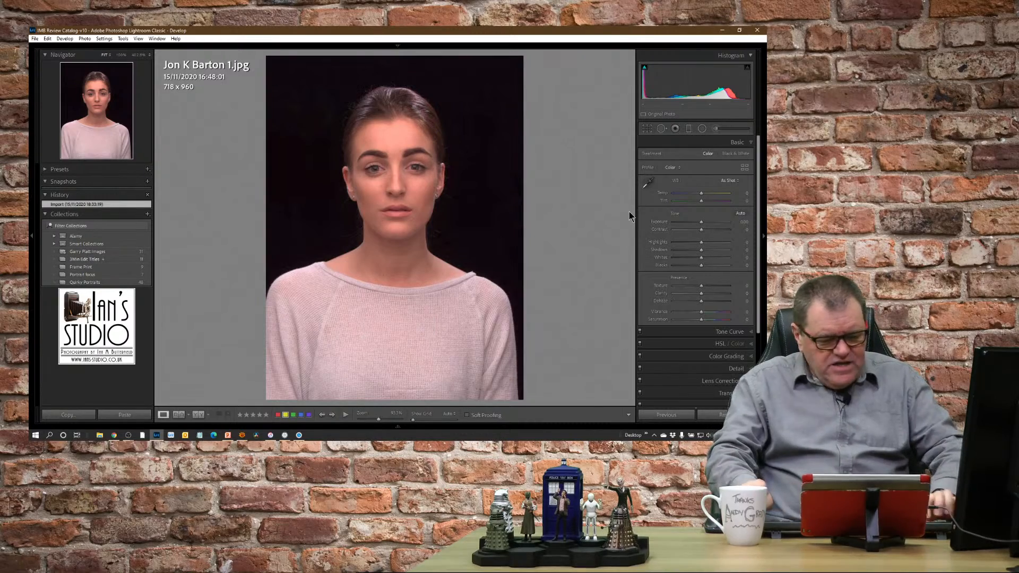
key(plus)
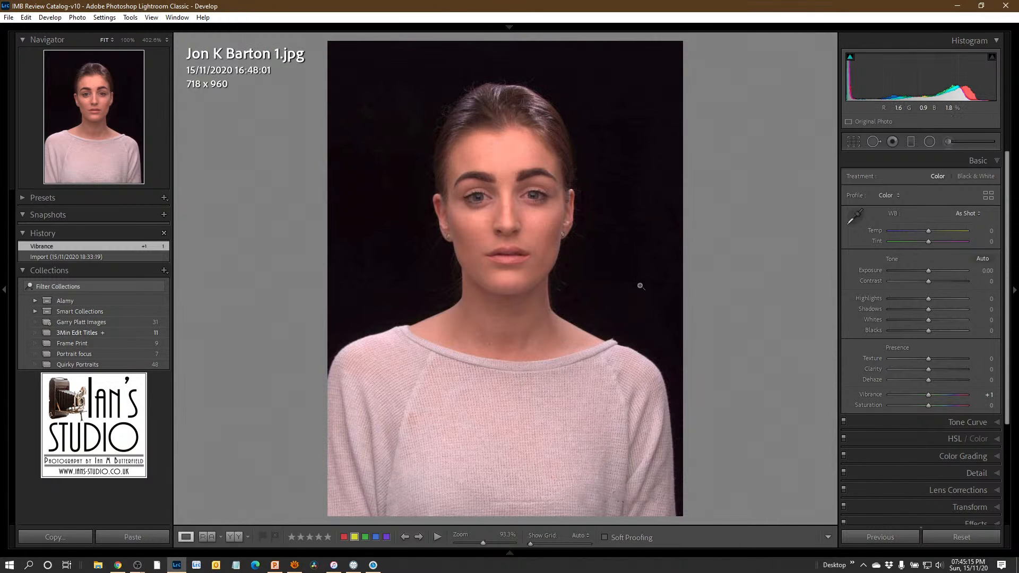
click(966, 214)
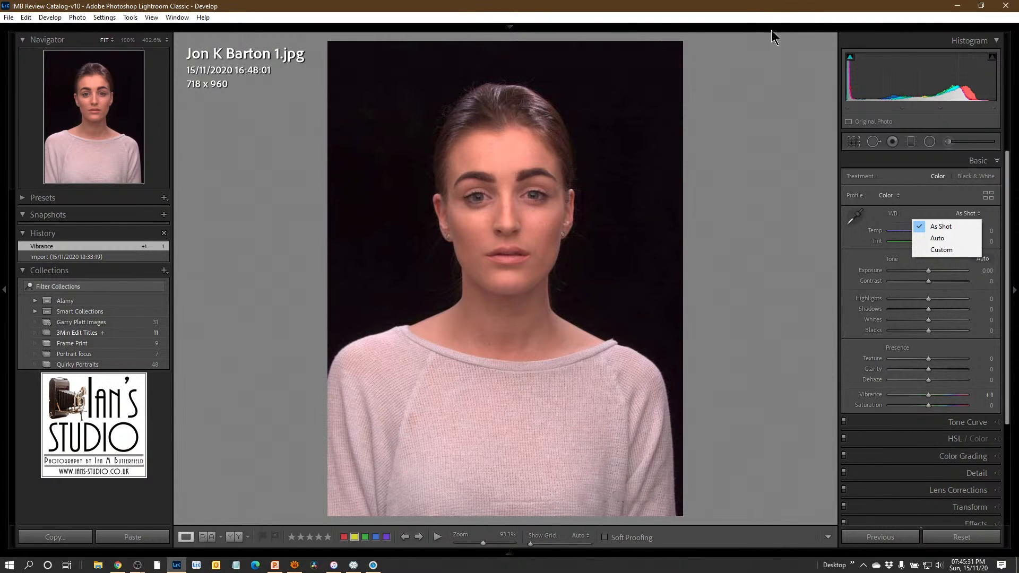
click(760, 7)
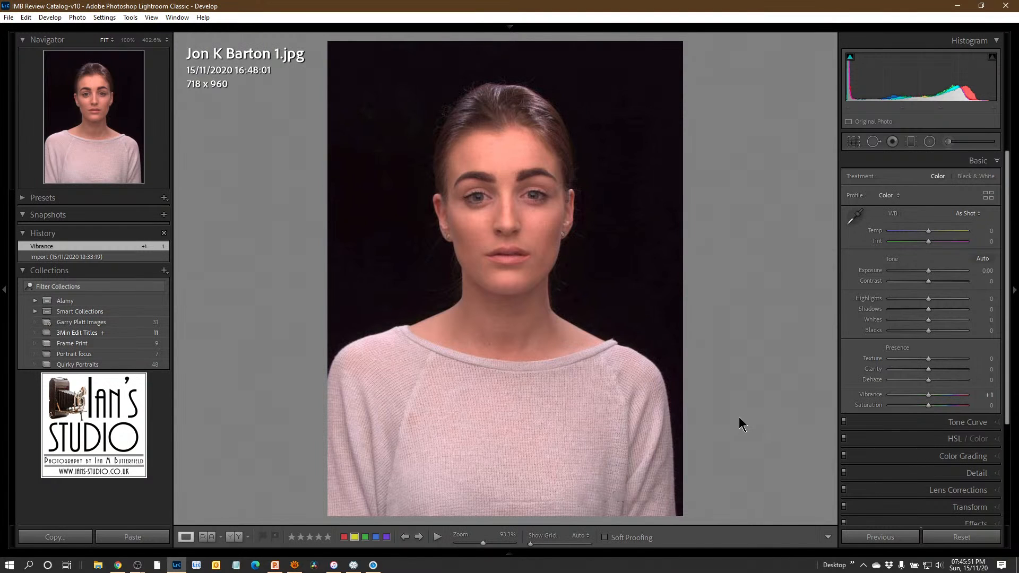
click(855, 217)
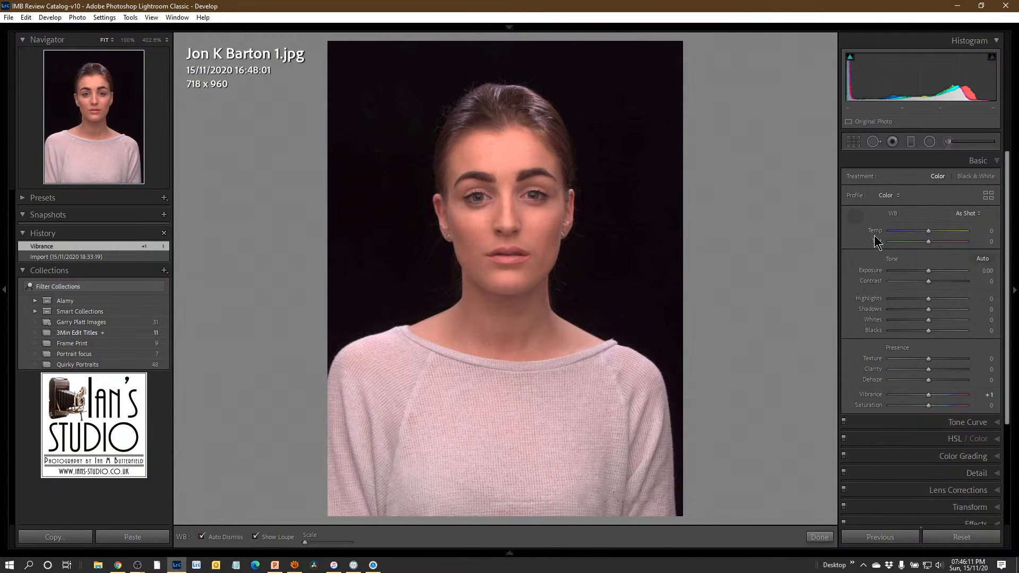
click(856, 217)
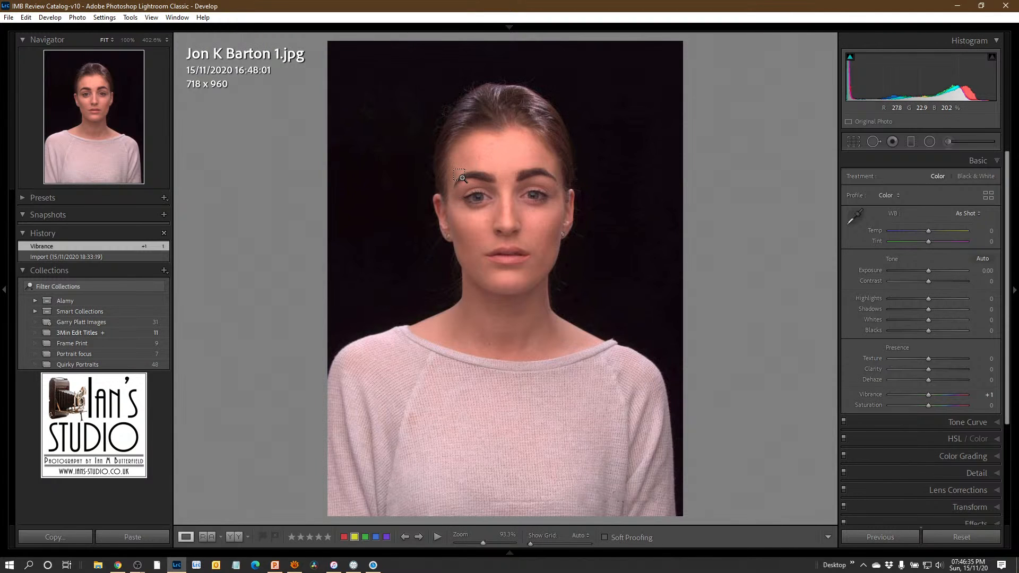
- Set a custom white balance by sampling the white of the subject's eye, beside the iris towards the nose, as the neutral target
drag(461, 188, 580, 248)
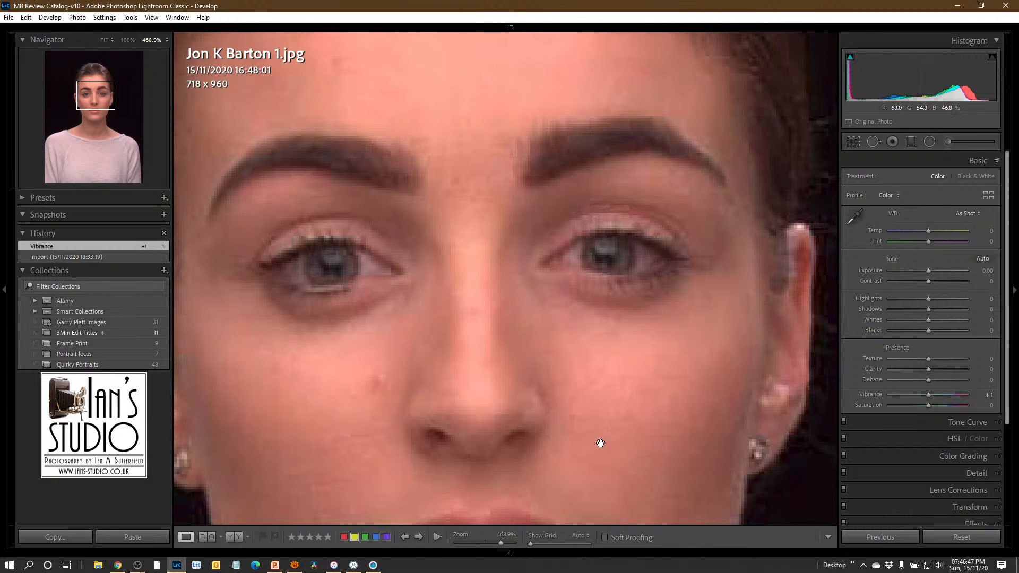
click(855, 217)
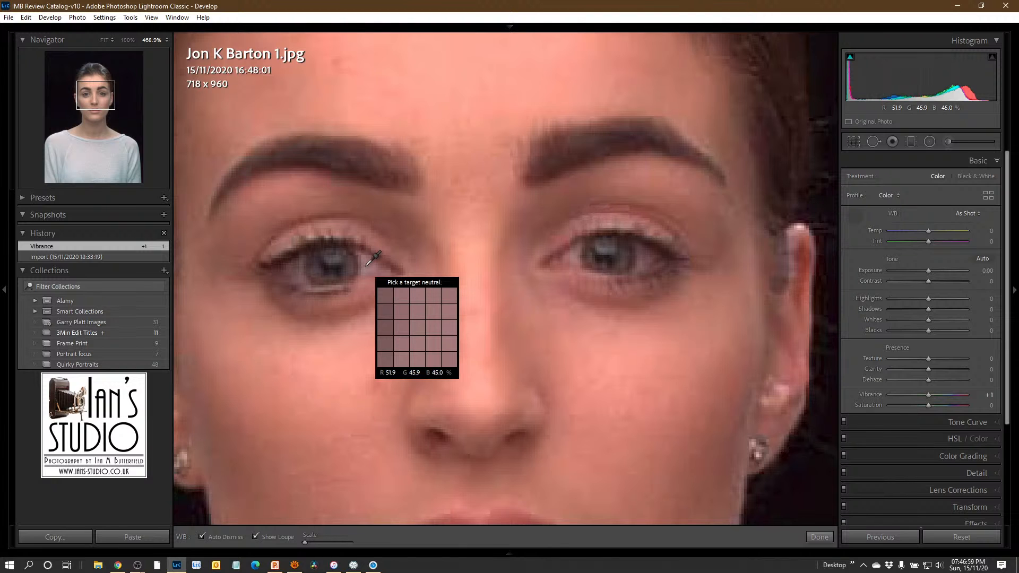
click(368, 264)
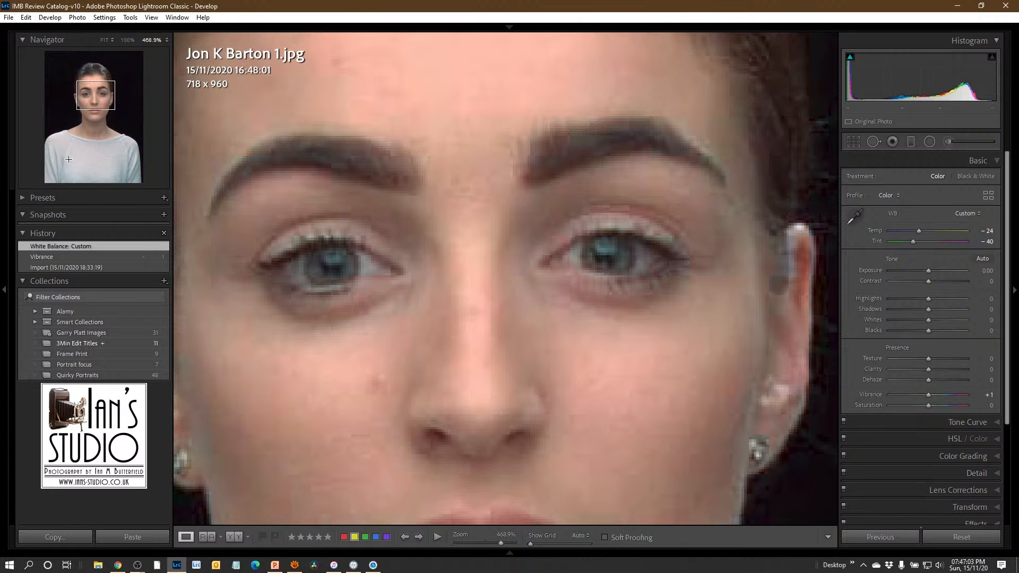
click(130, 40)
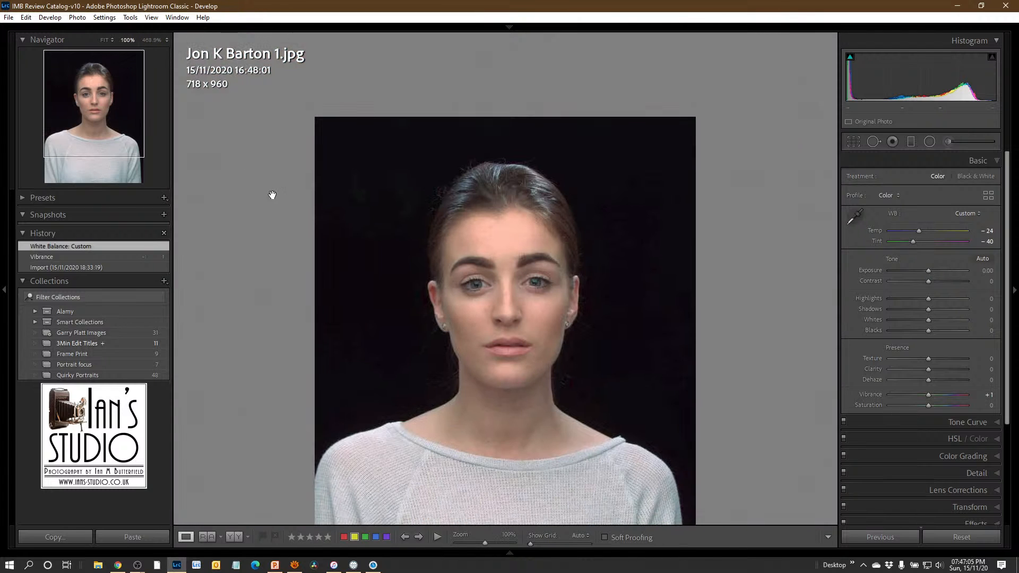
drag(472, 254, 472, 277)
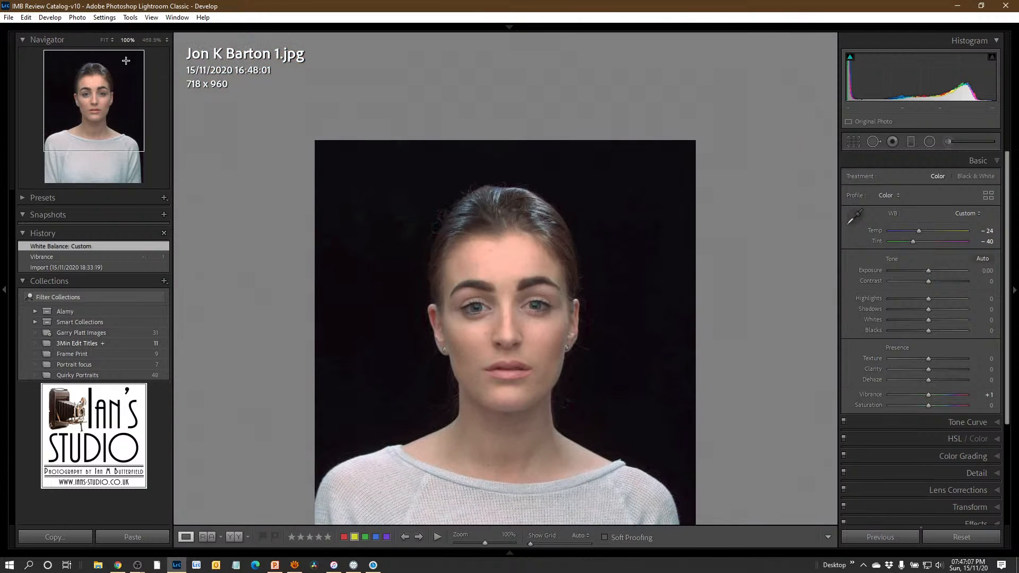
click(105, 40)
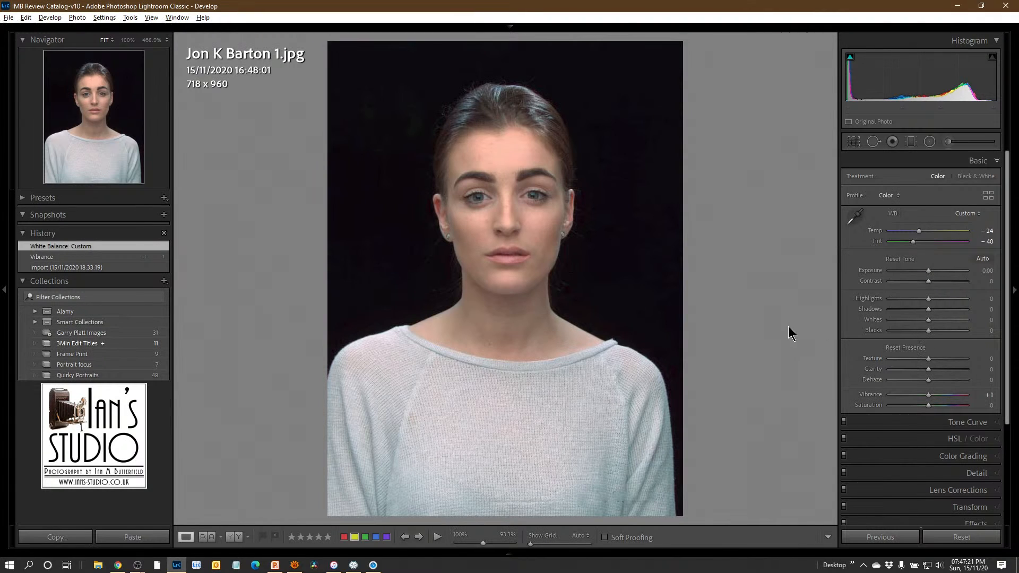
- Lower the portrait's Vibrance by 1
key(minus)
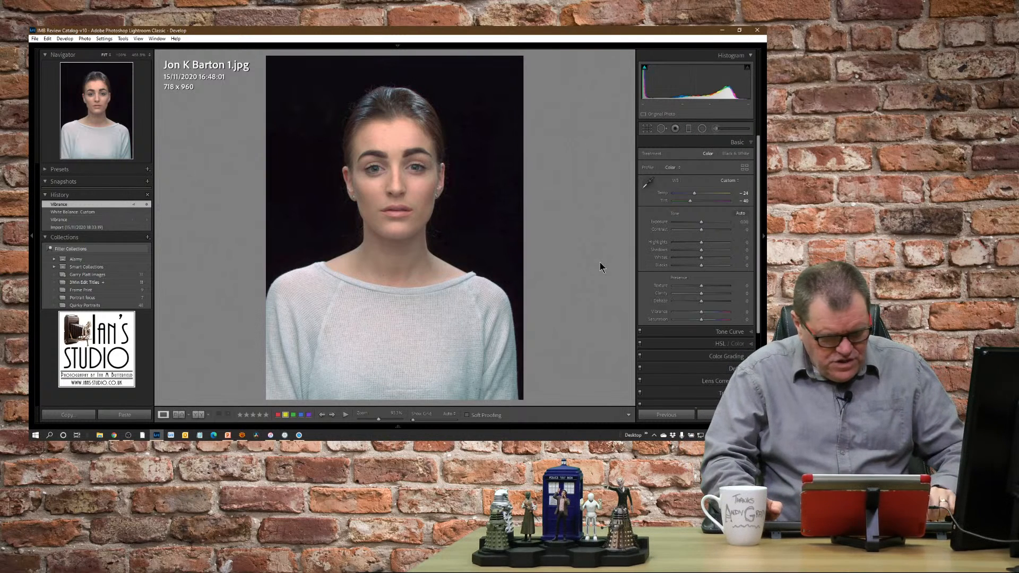
key(alt)
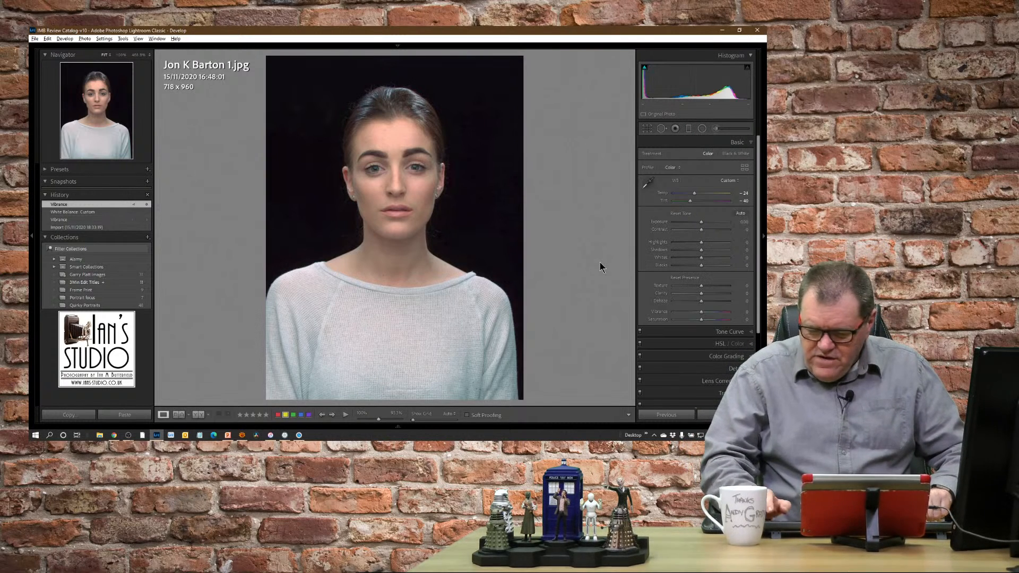
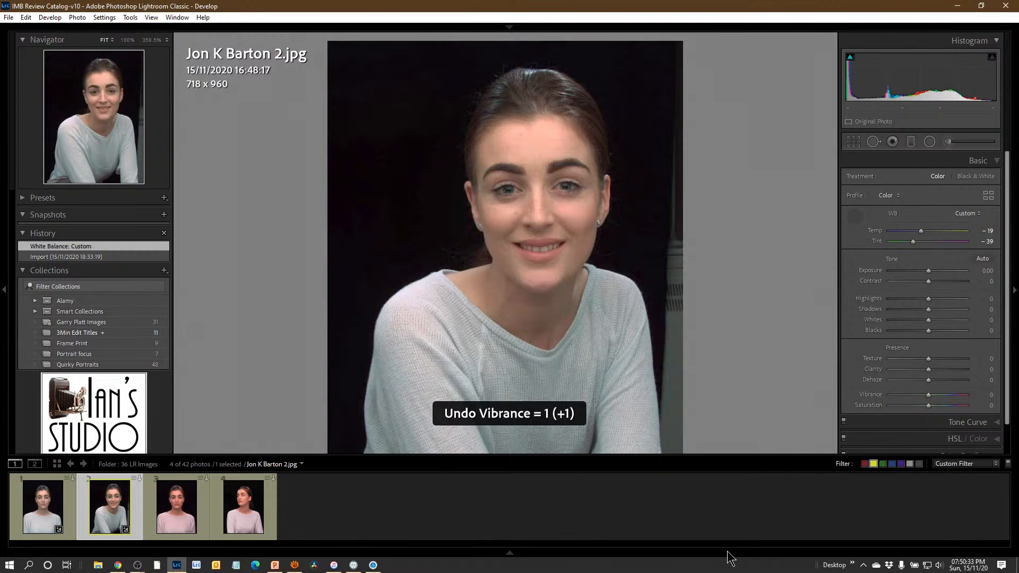
- Undo the custom white balance and sample the white of the subject's right eye, outside the iris, as the neutral target
key(ctrl+z)
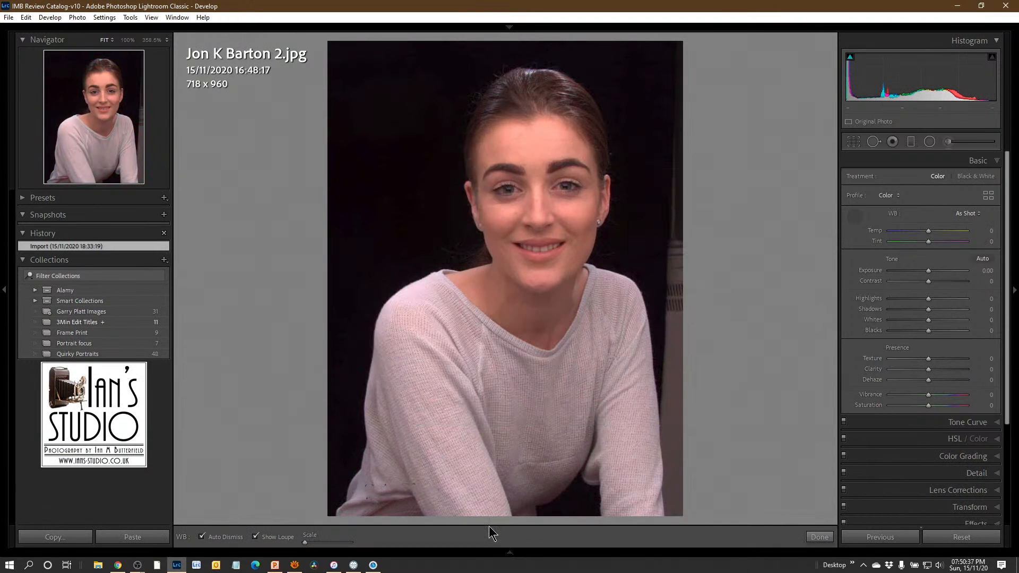
click(854, 221)
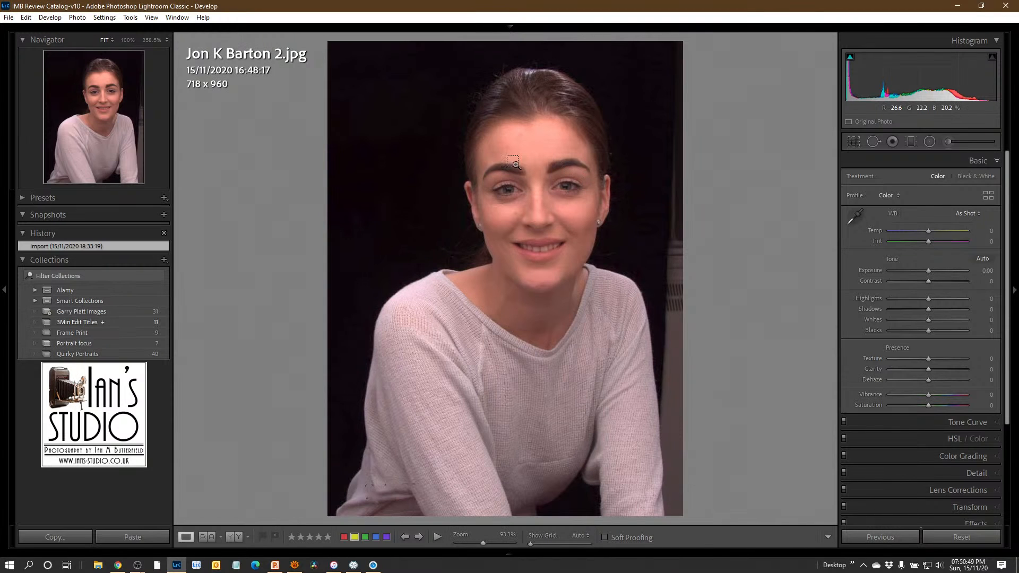
drag(467, 142, 611, 250)
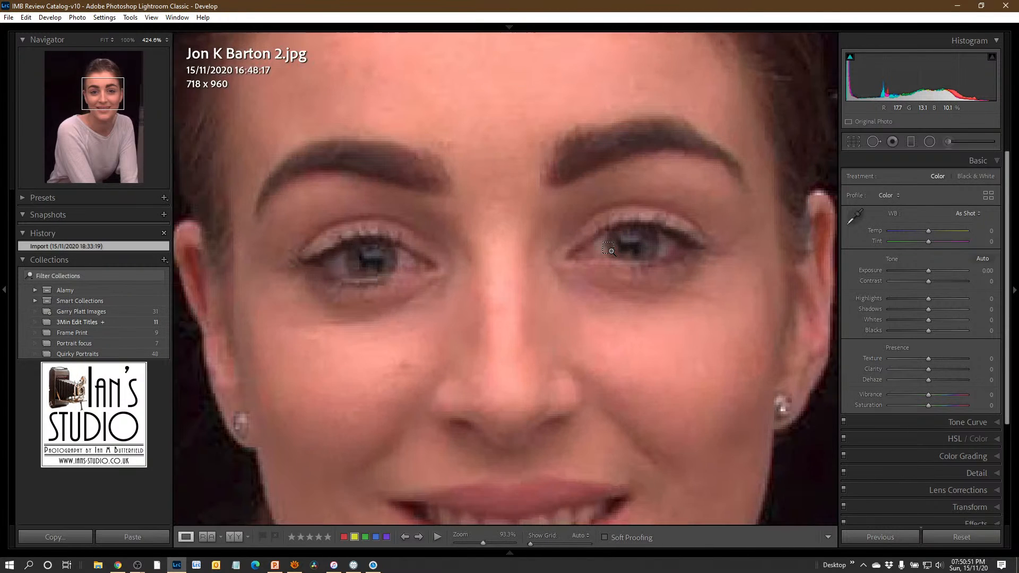
click(856, 218)
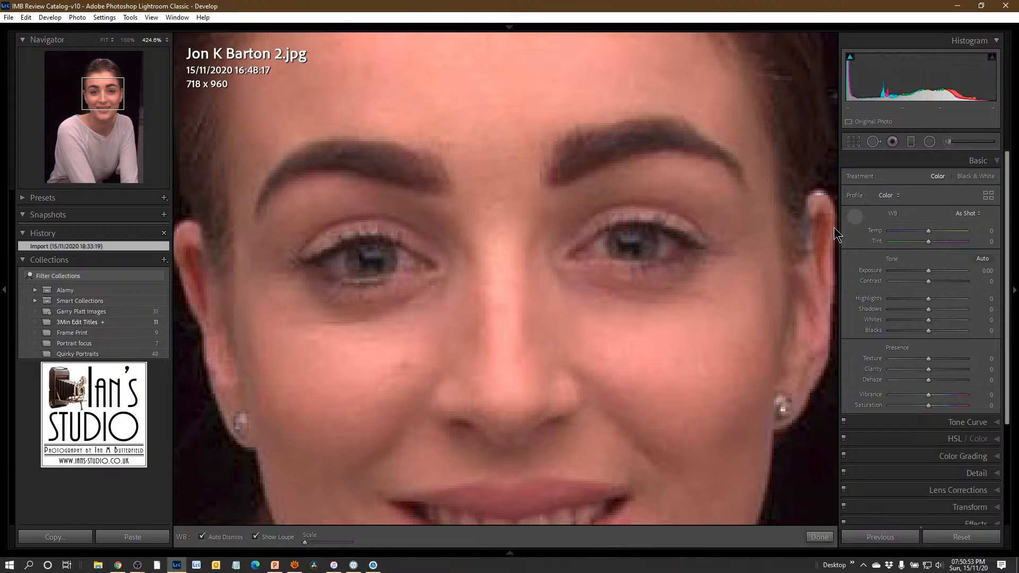
click(341, 261)
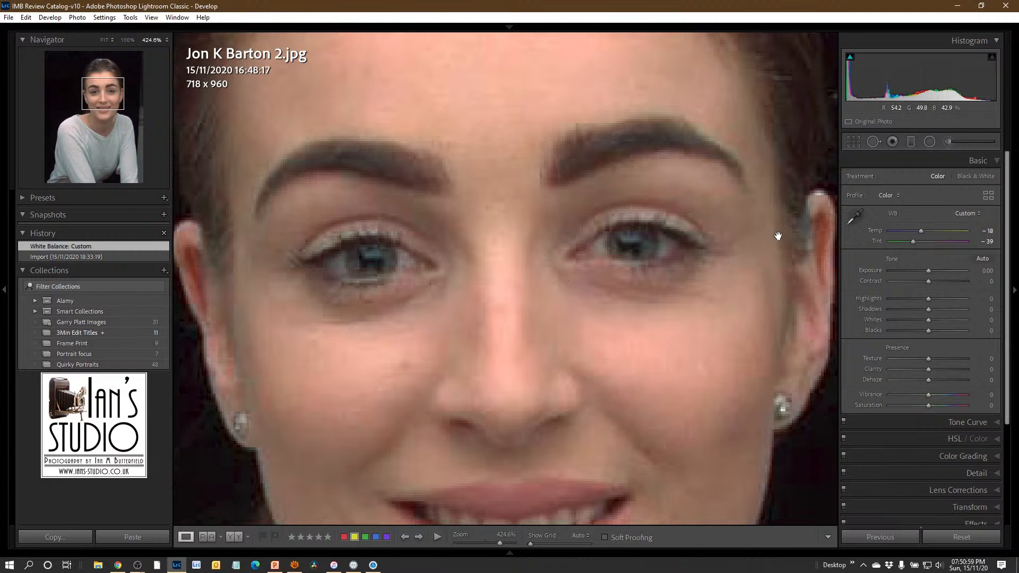
- Set the second portrait's white balance again, sampling the pale radiator behind the subject's shoulder as the neutral target
click(106, 41)
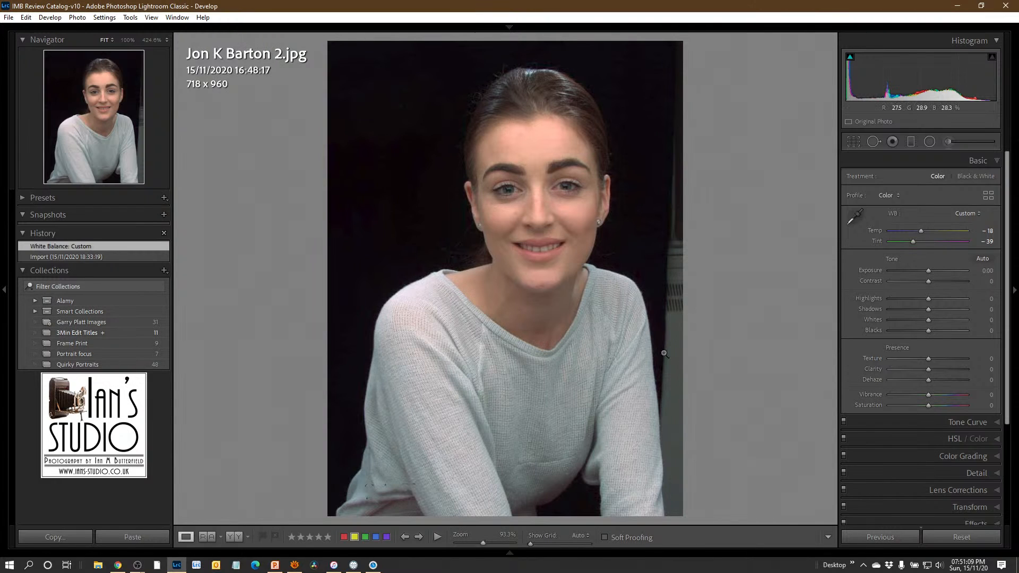
click(857, 224)
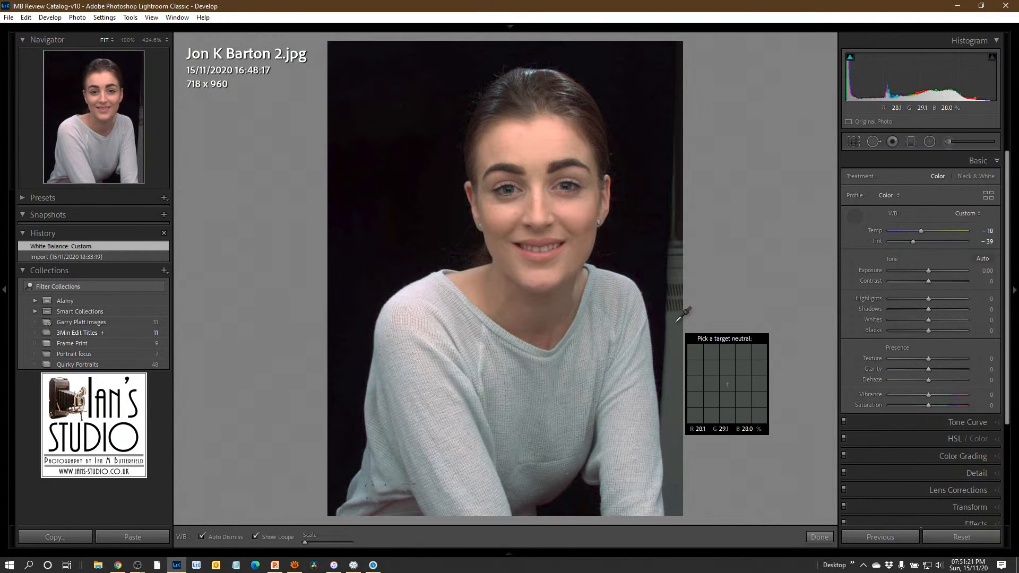
click(676, 323)
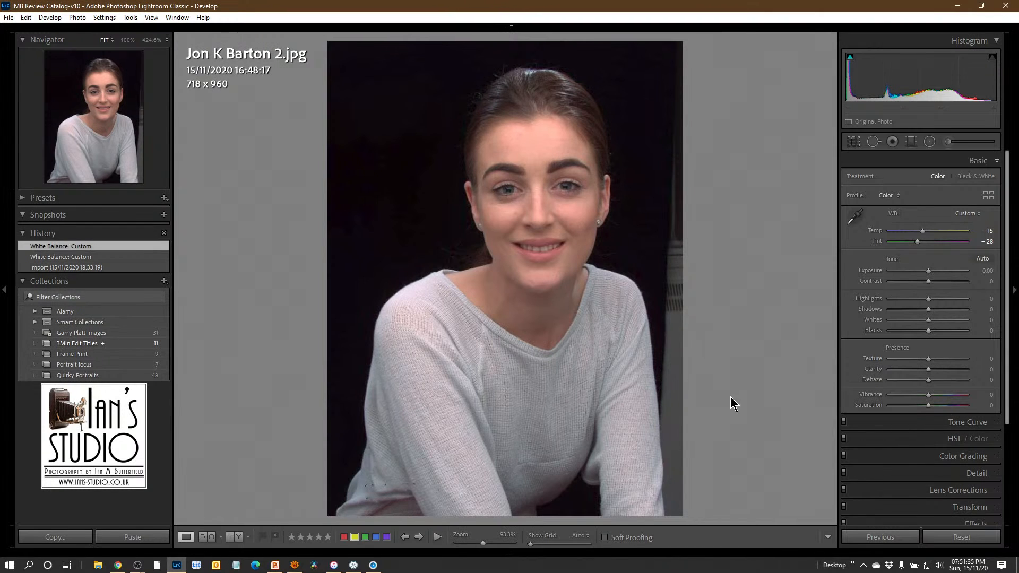
- Crop the second portrait to about 549 x 725 with the aspect ratio unlocked, excluding the radiator and reframing the head and shoulders
key(r)
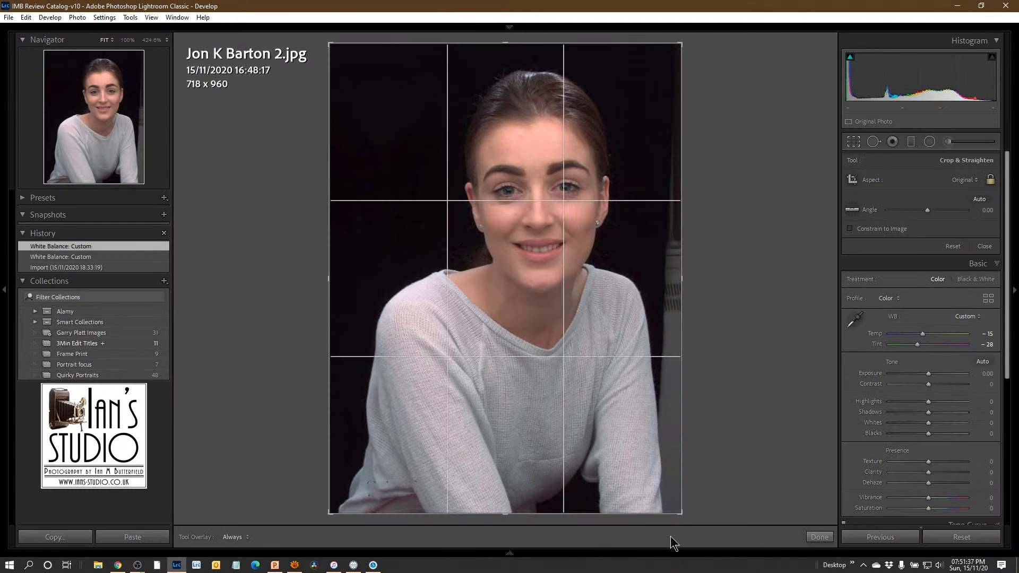
drag(684, 284, 669, 283)
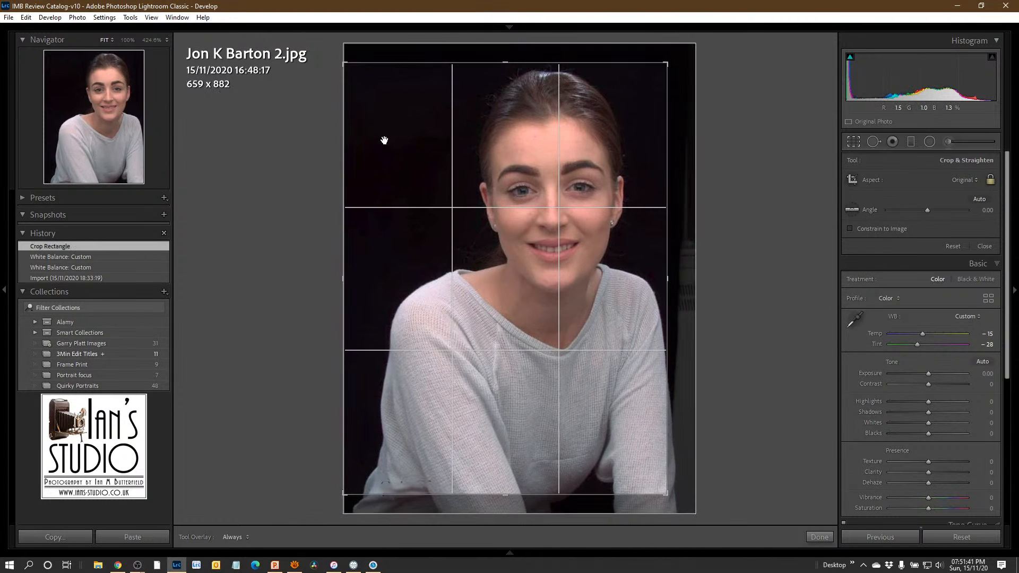
click(991, 180)
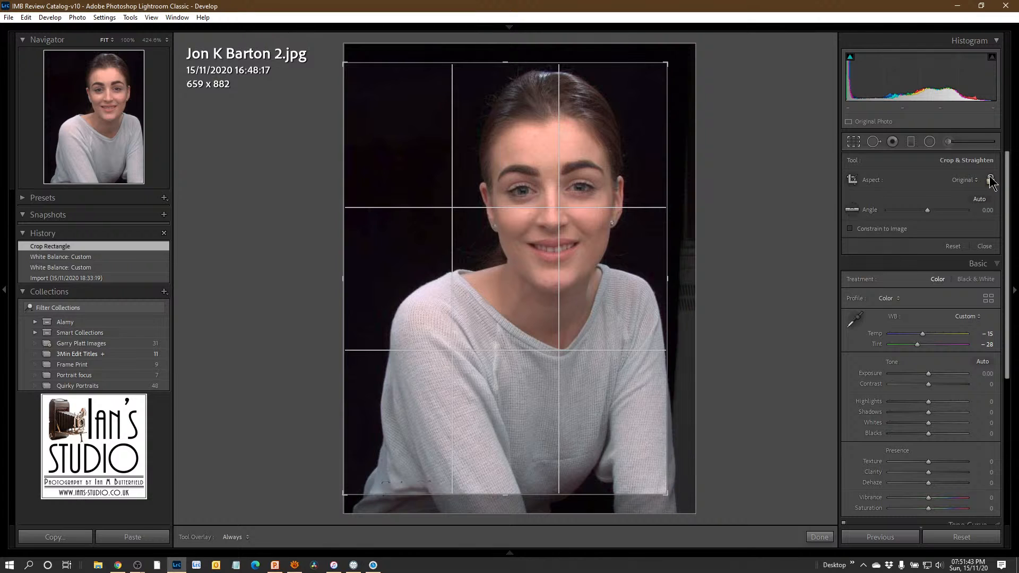
drag(340, 277, 371, 277)
drag(505, 494, 506, 455)
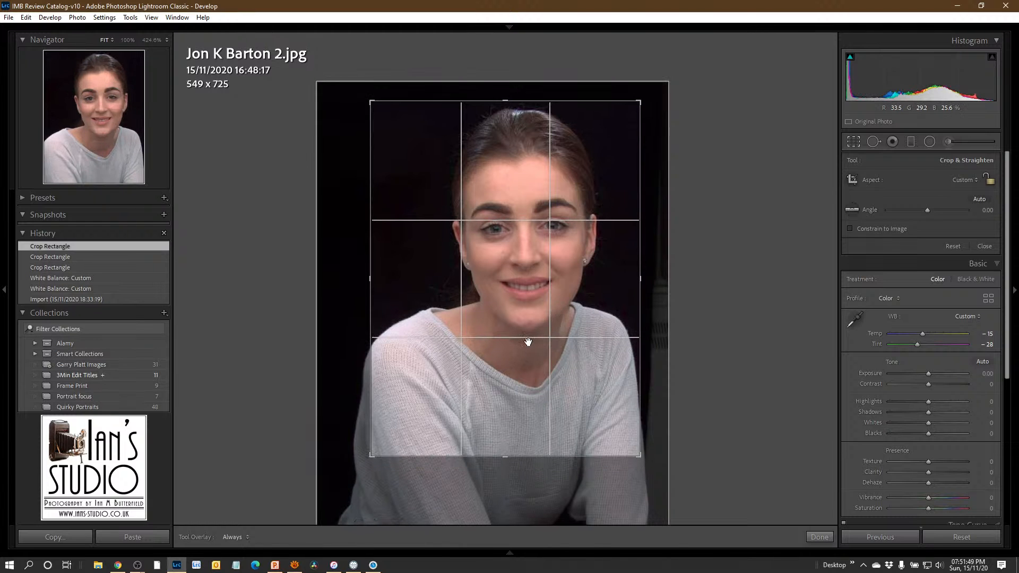
mouse_move(529, 343)
mouse_down()
mouse_move(533, 362)
mouse_move(525, 356)
mouse_up()
key(Return)
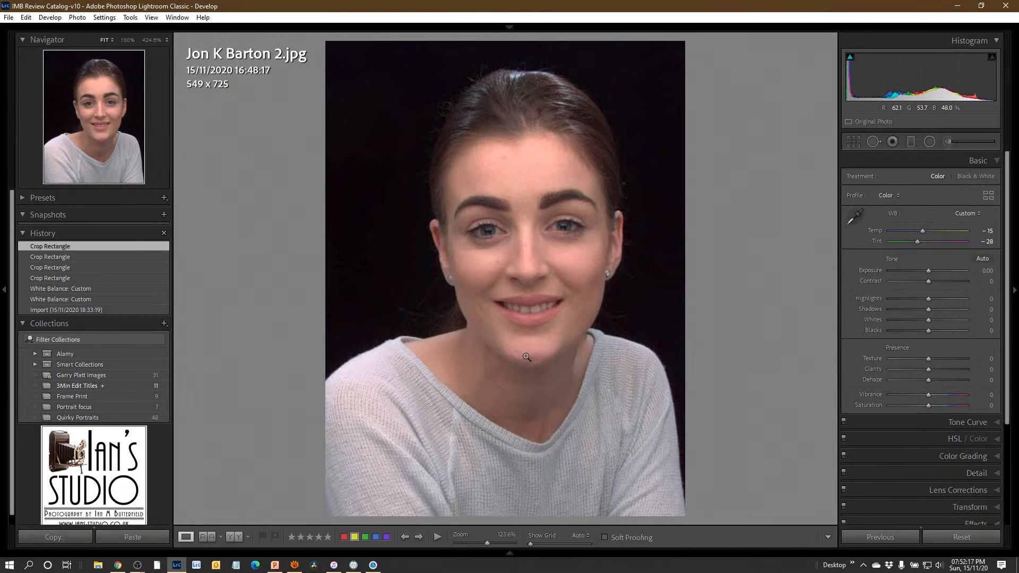
- Apply the previous photo's settings to the third portrait and reset only the copied crop
key(Right)
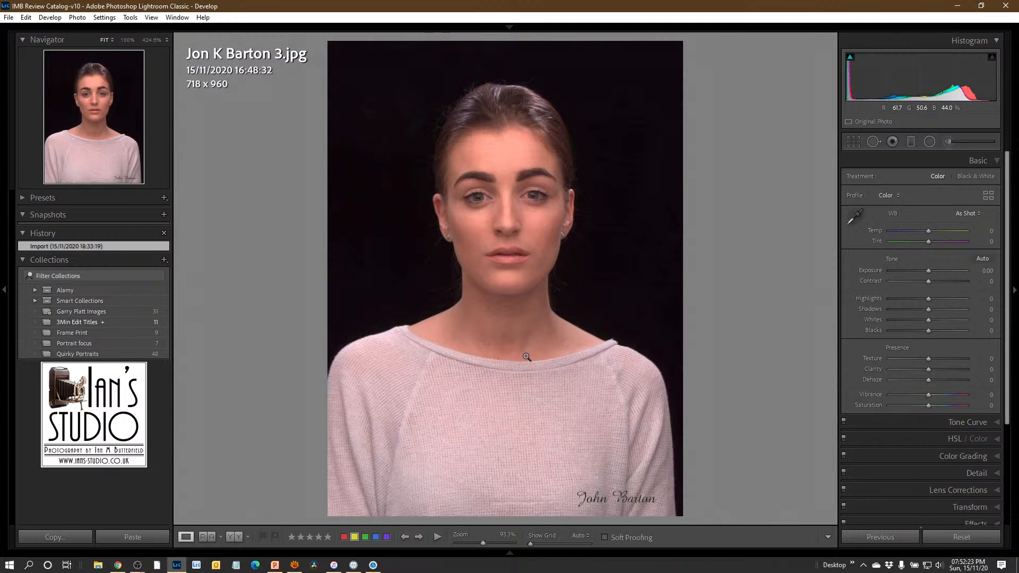
click(880, 537)
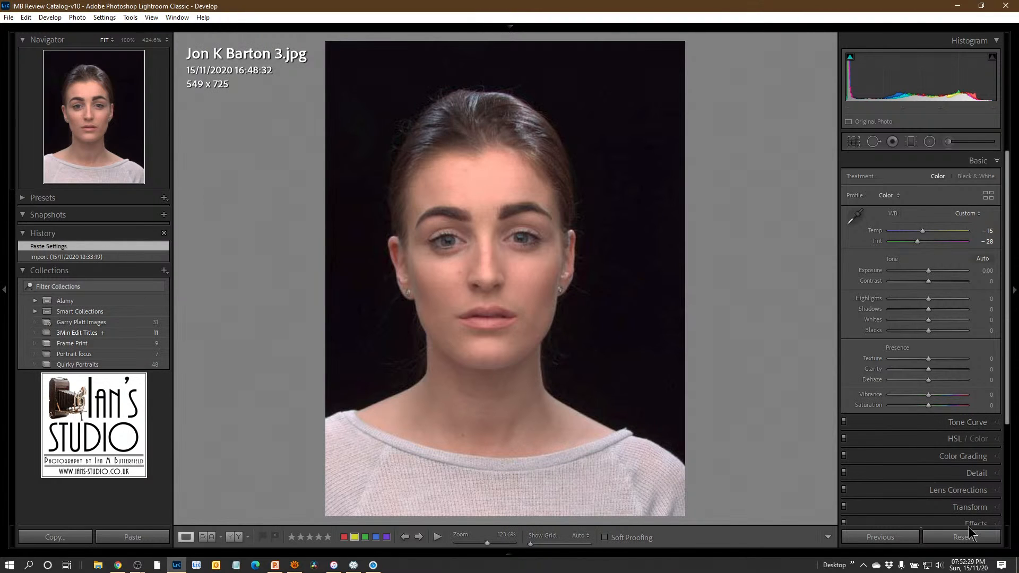
key(r)
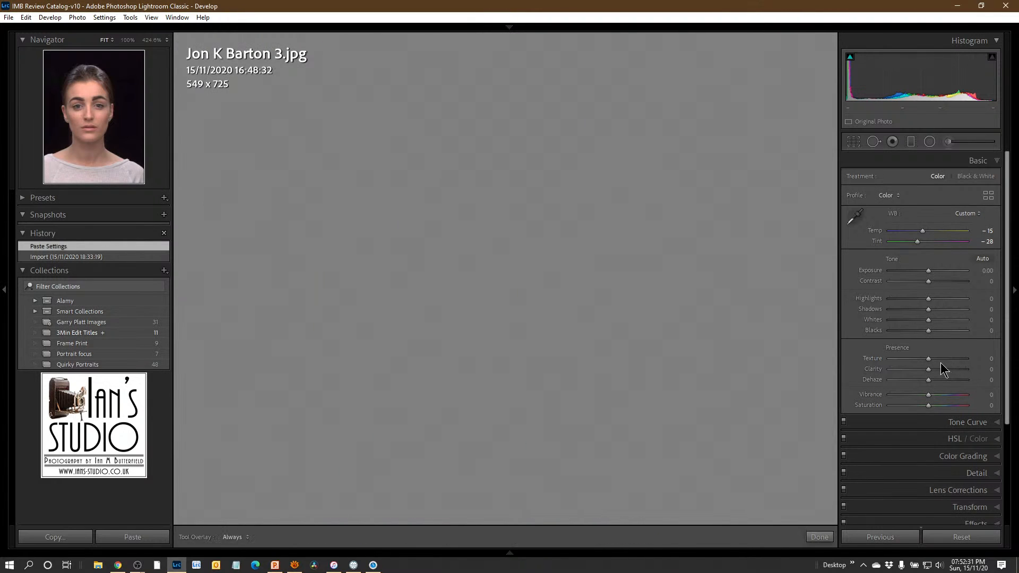
click(953, 246)
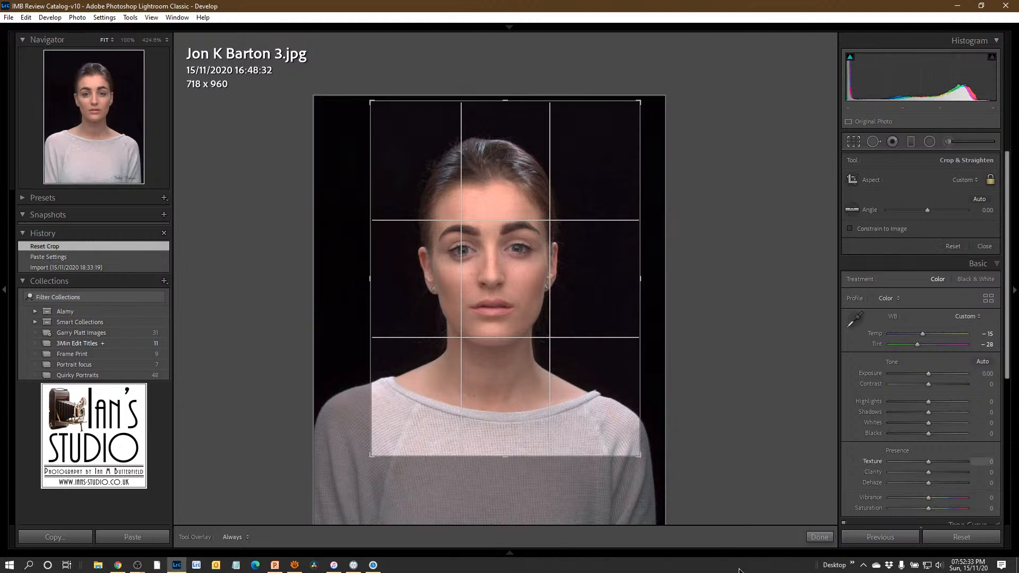
key(r)
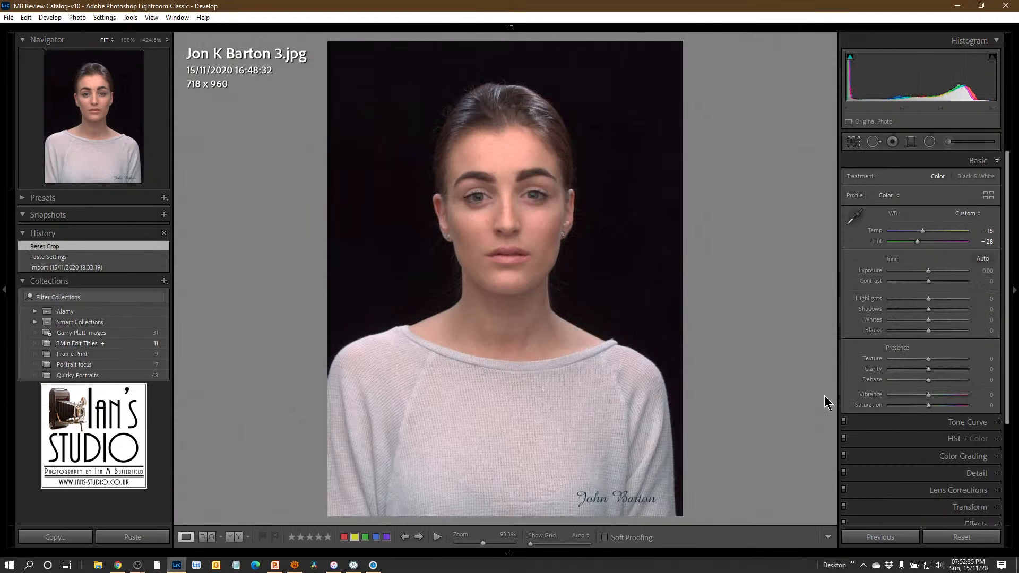
- Crop the third portrait to about 572 x 764 at its original aspect ratio, cutting off the signature and recentring the subject
key(r)
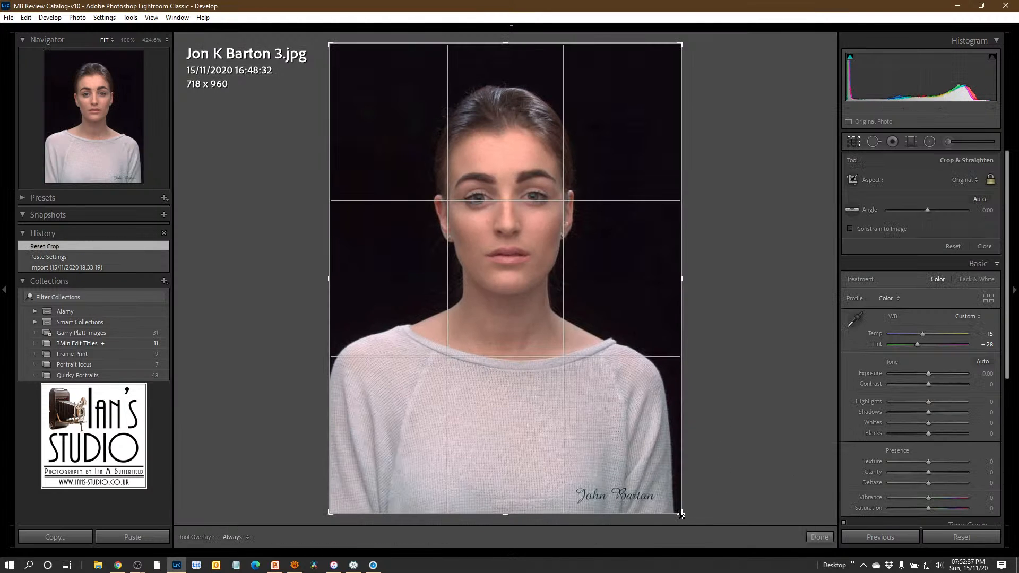
drag(682, 516, 645, 465)
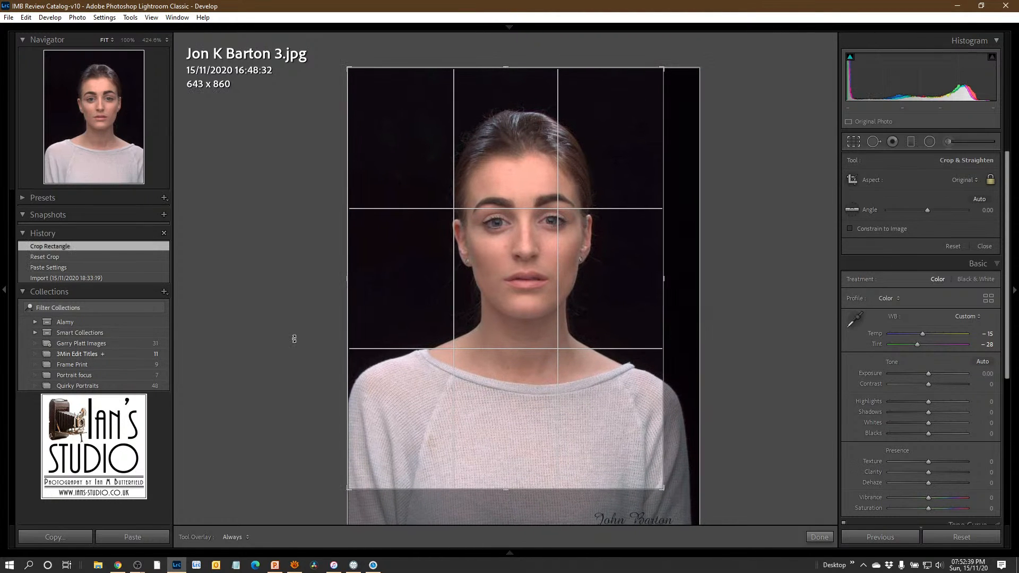
drag(347, 275, 365, 273)
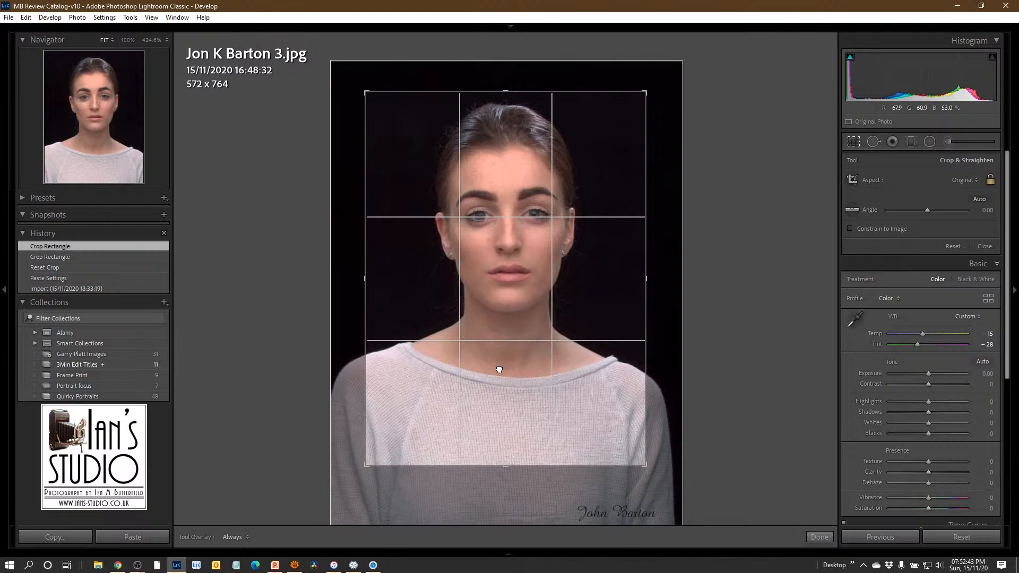
drag(499, 370, 502, 377)
key(Return)
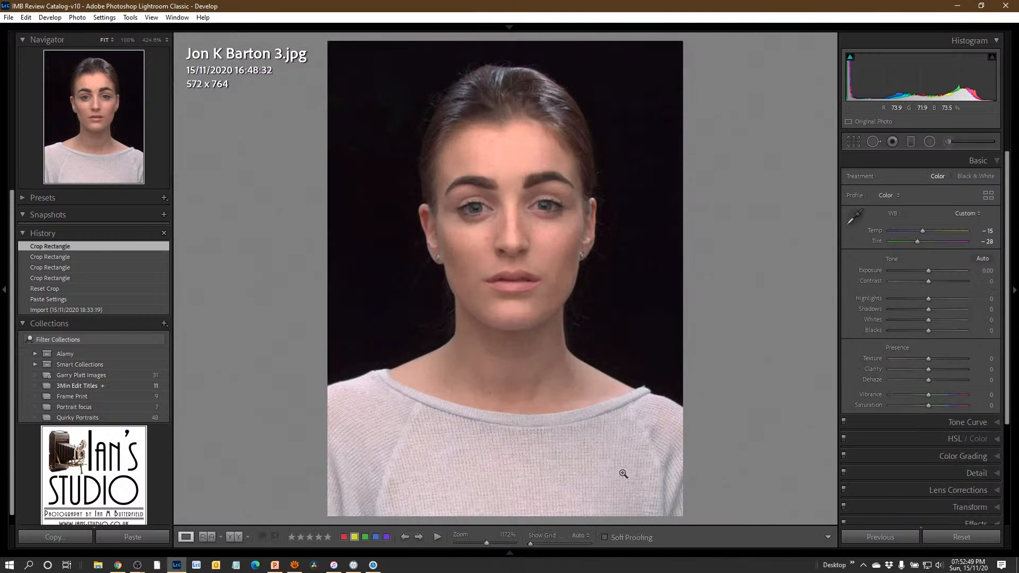
- Straighten the third portrait by rotating its crop to an angle of about -0.23
key(r)
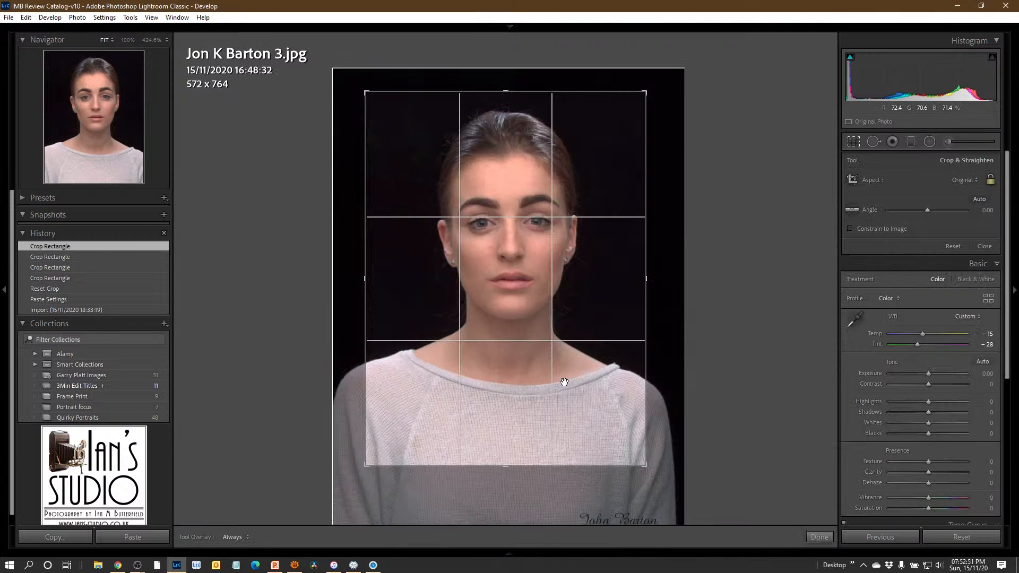
drag(668, 479, 659, 477)
key(r)
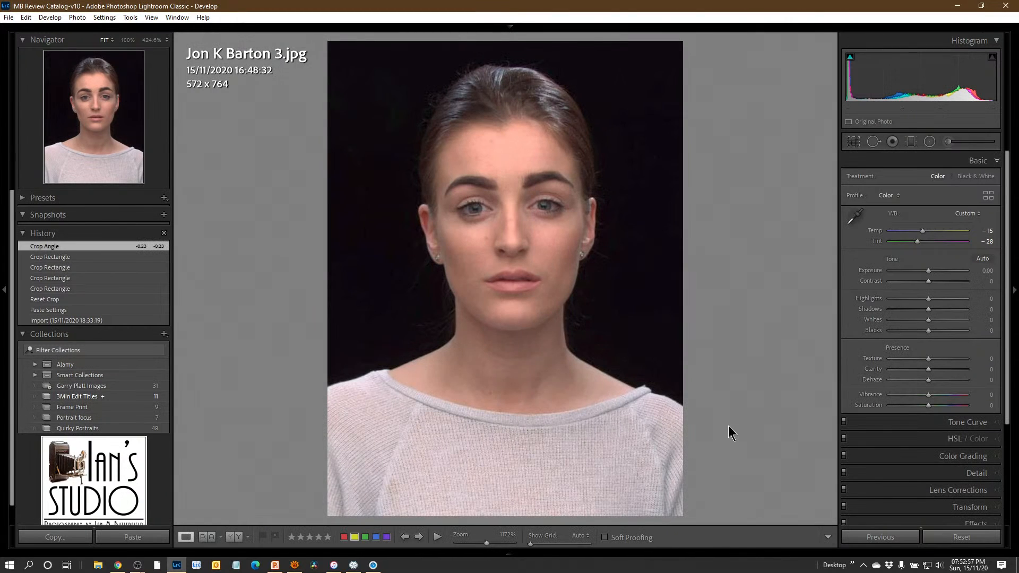
- Open the fourth portrait and lower its Vibrance by 1
key(Right)
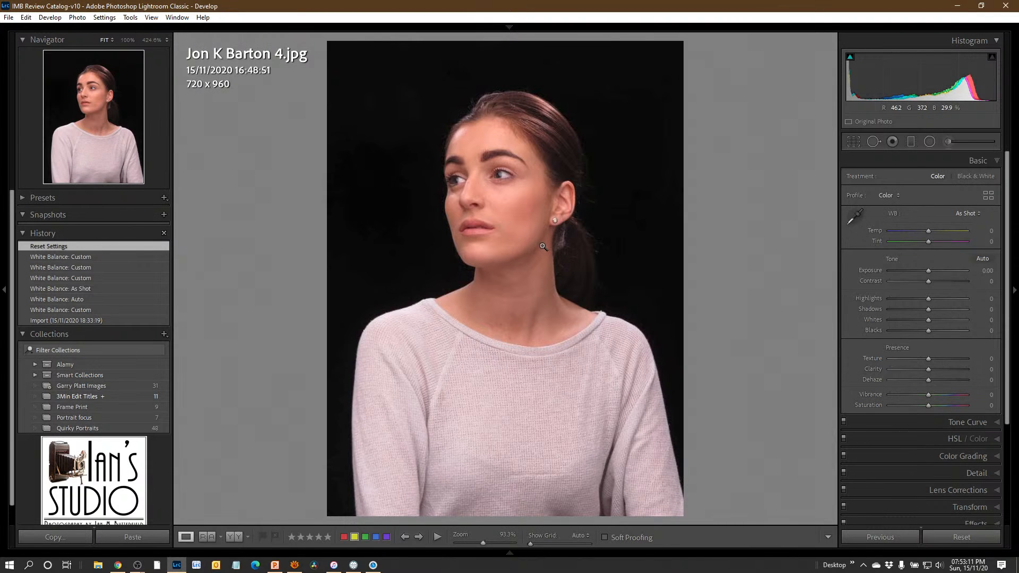
key(alt)
key(minus)
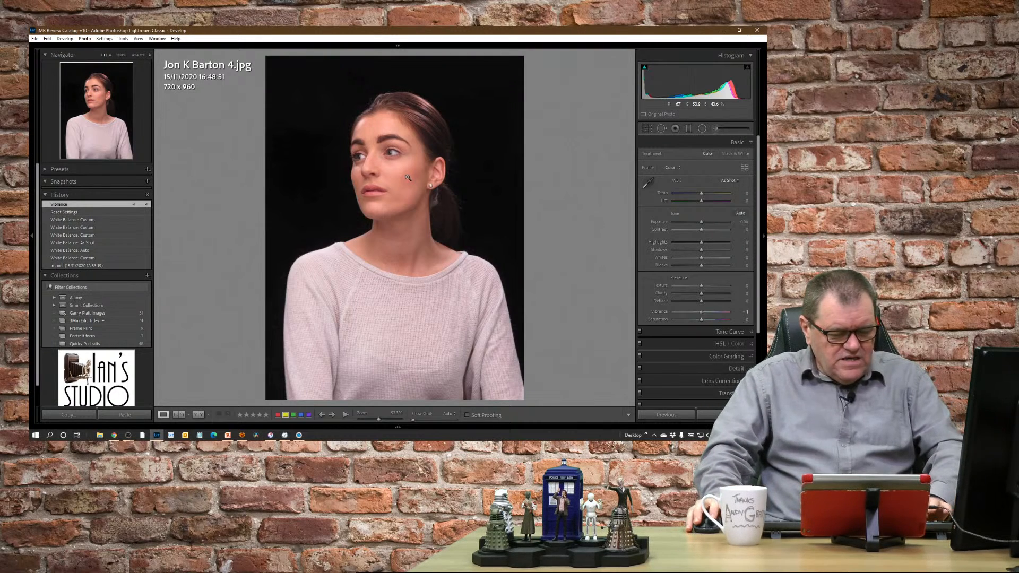
- Show all four portraits side by side in the Library's Survey view with the side panels hidden to compare their colour
key(g)
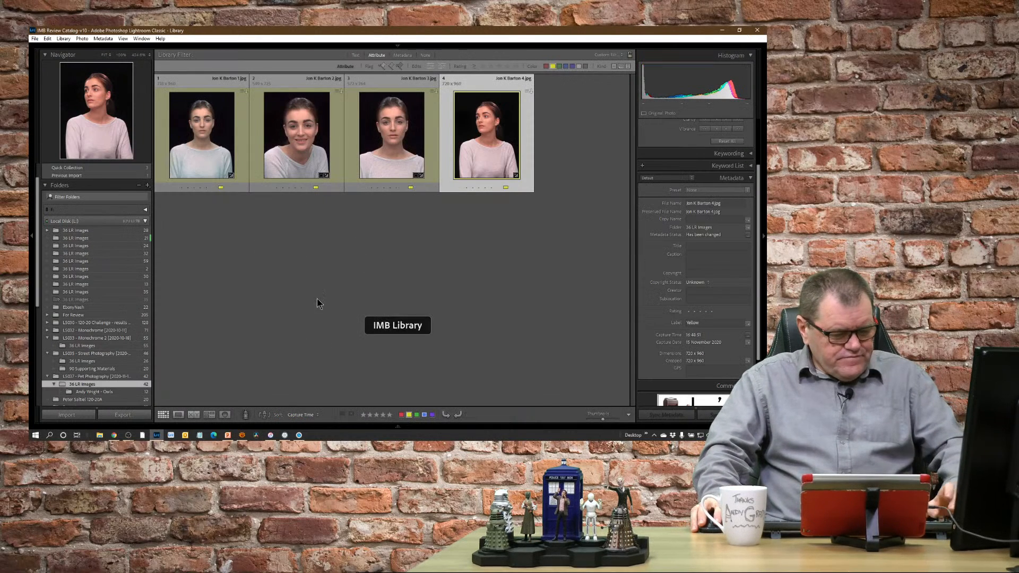
key(Tab)
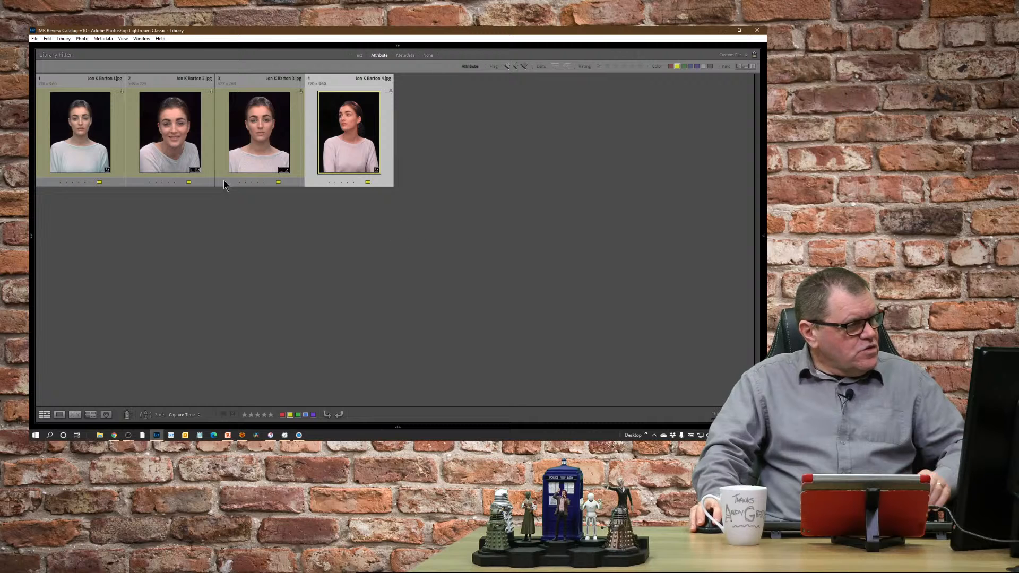
key(ctrl+a)
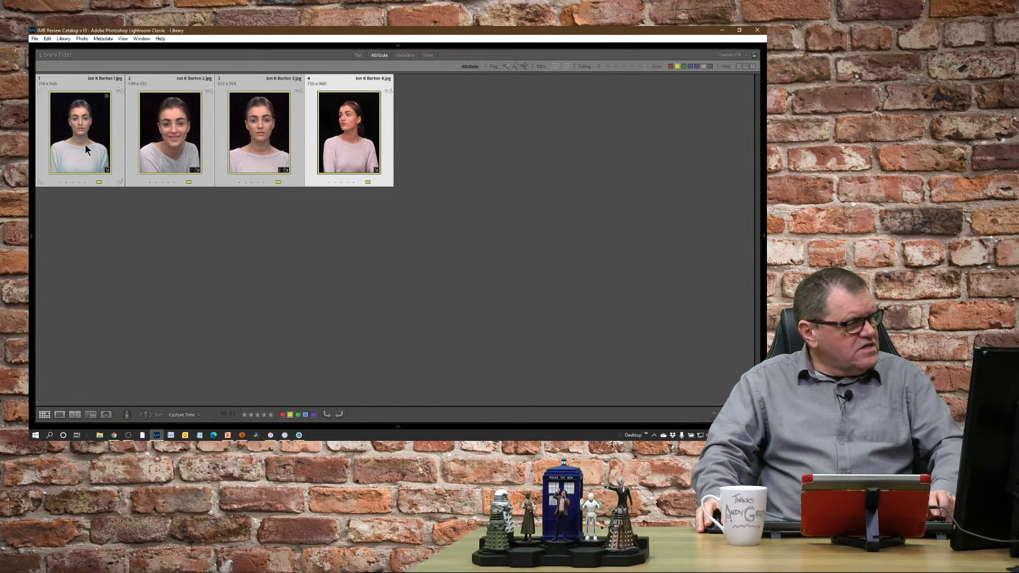
click(90, 415)
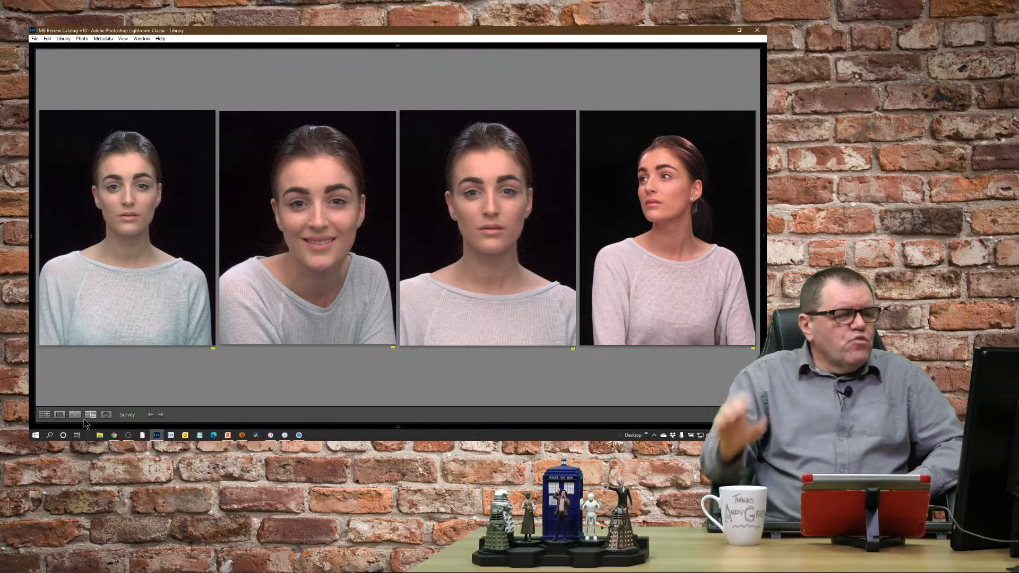
- View the cropped second portrait from the survey in full screen
mouse_move(527, 191)
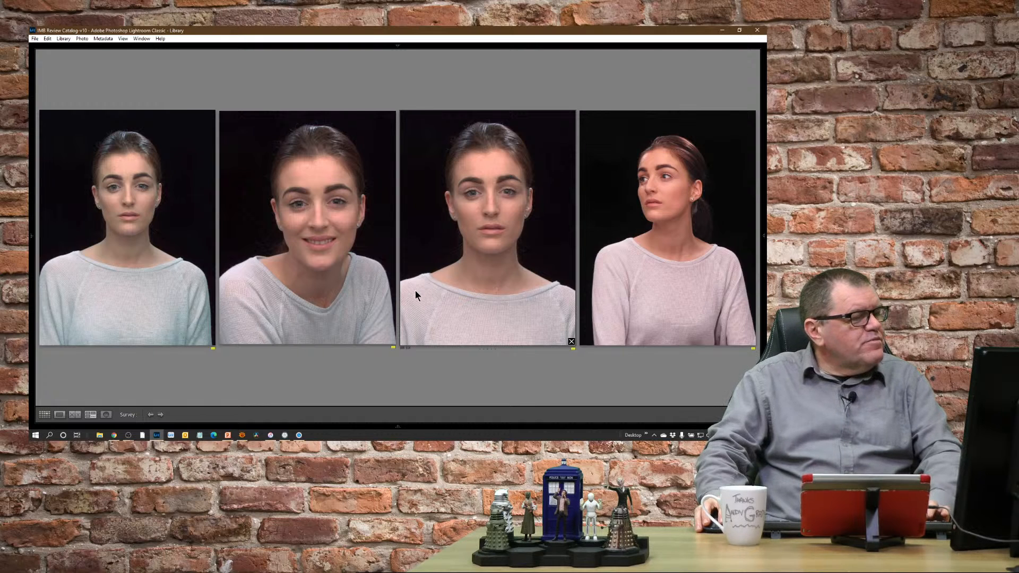
click(339, 251)
key(f)
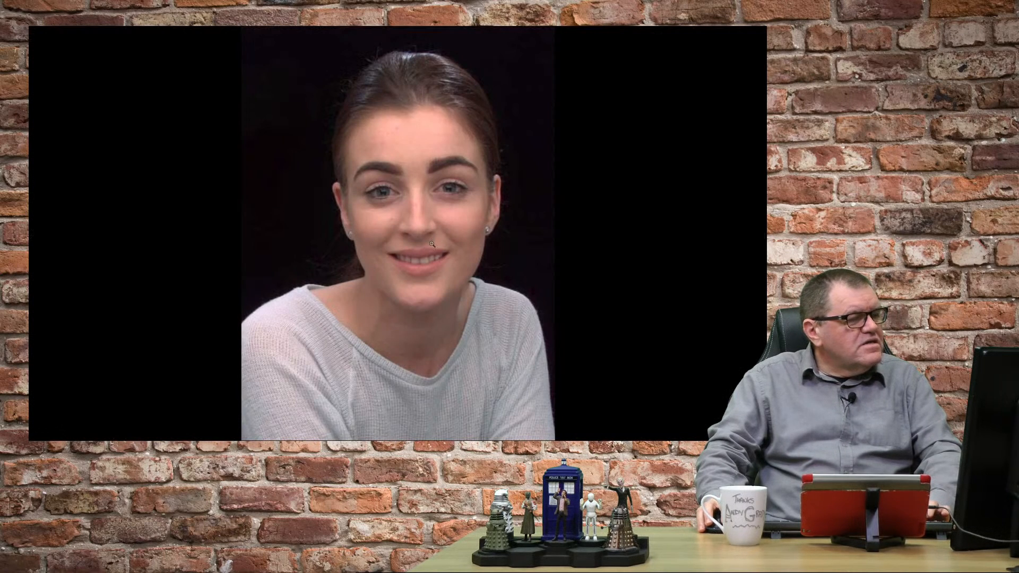